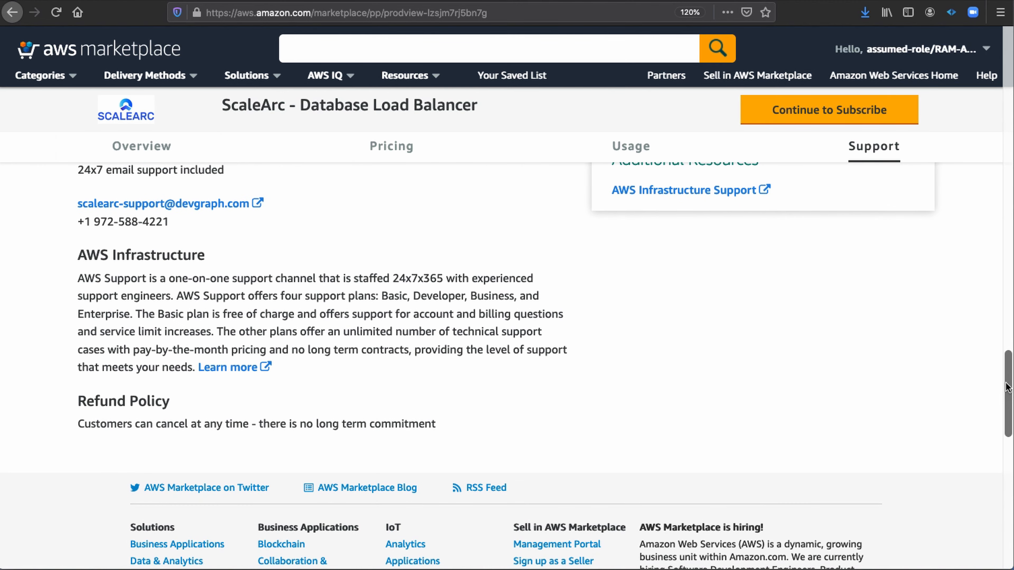
Subscribe to ScaleArc - Database Load Balancer, review the contract and terms, and continue to its configuration.
click(884, 112)
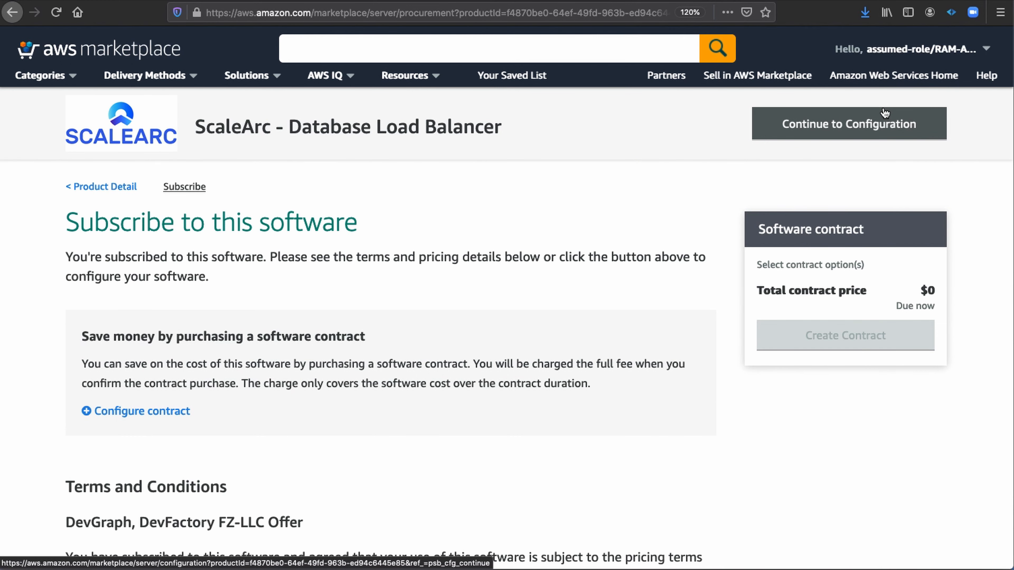
scroll(633, 191, down, 5)
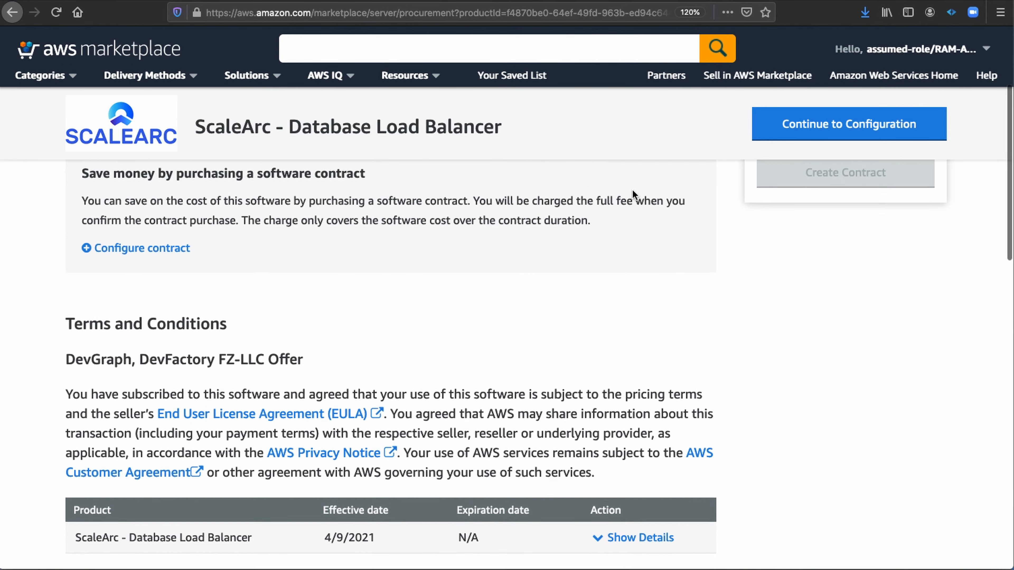
scroll(633, 191, down, 2)
scroll(632, 189, up, 7)
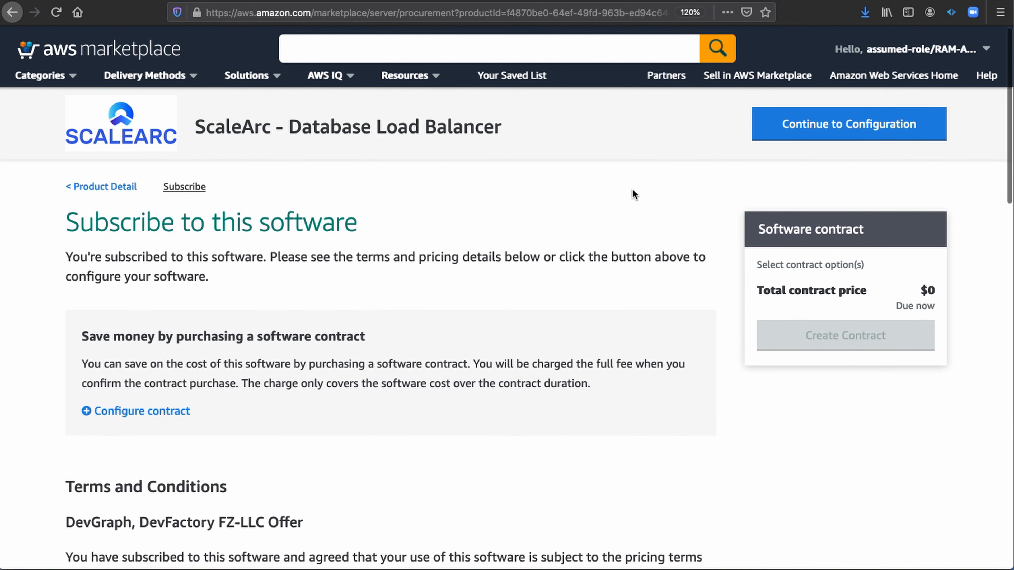
click(806, 127)
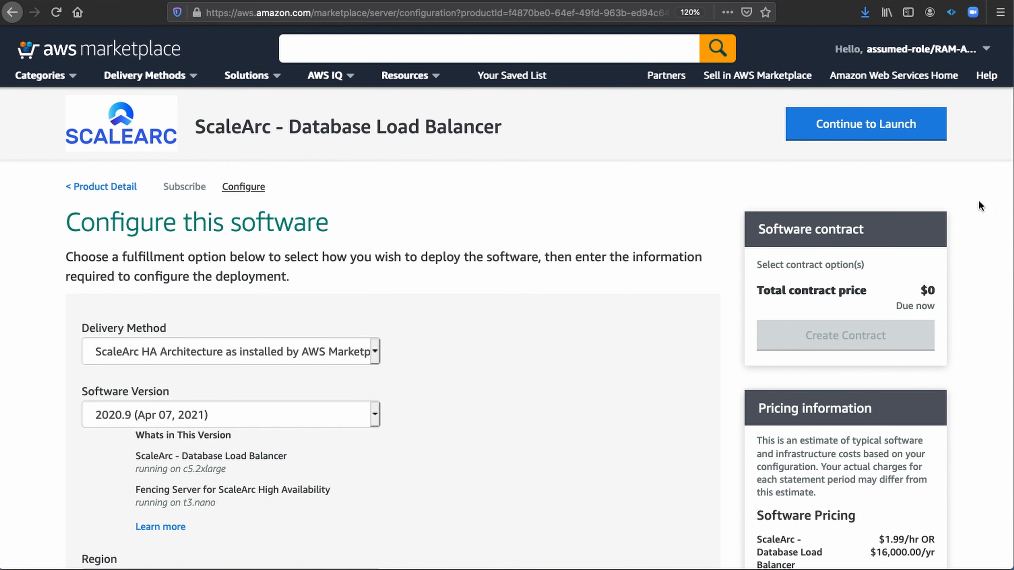
Review the delivery method, software version and region with their default selections, and continue to the launch stage.
scroll(990, 186, down, 3)
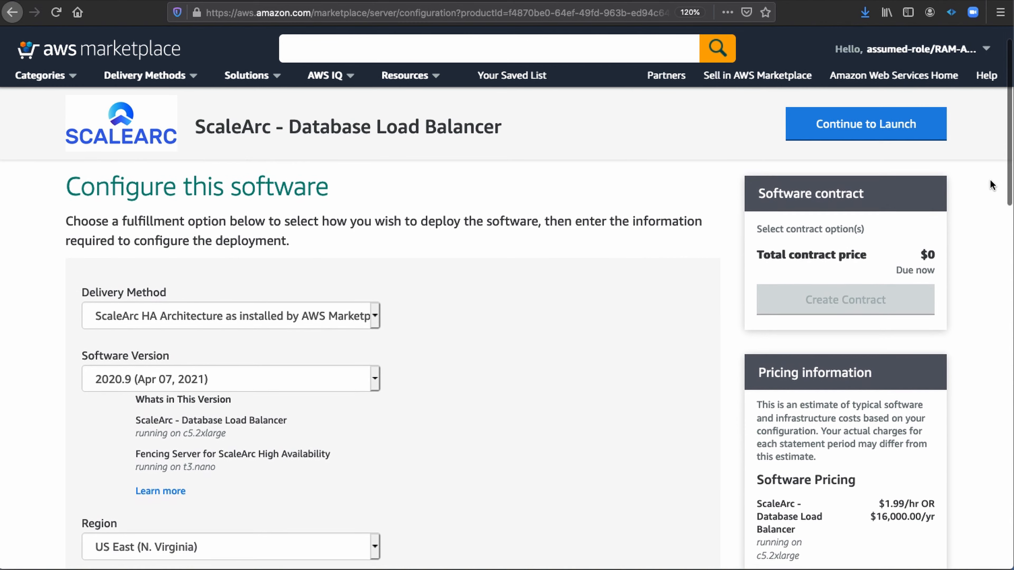
scroll(991, 186, down, 3)
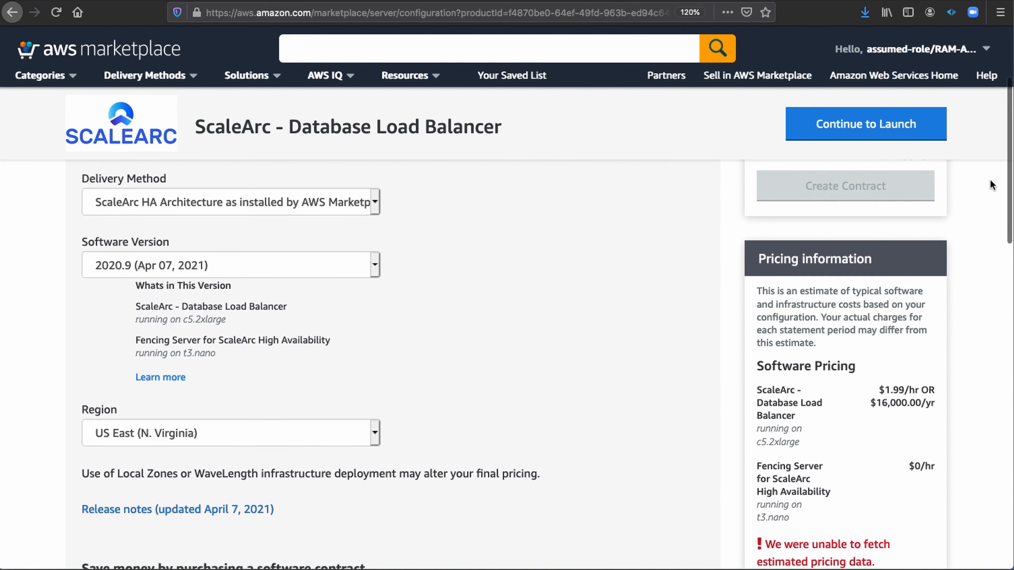
scroll(991, 186, down, 2)
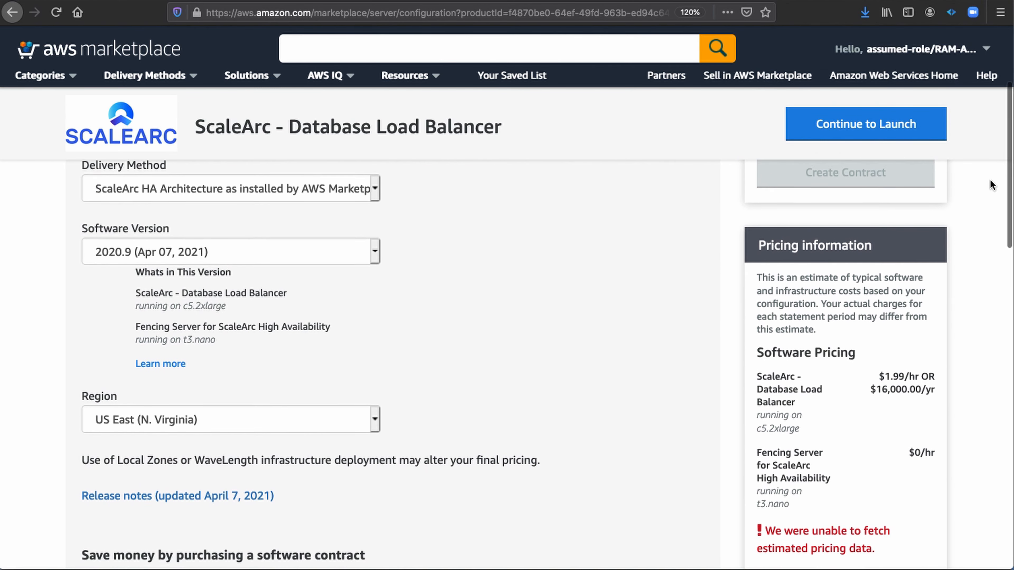
scroll(990, 185, down, 8)
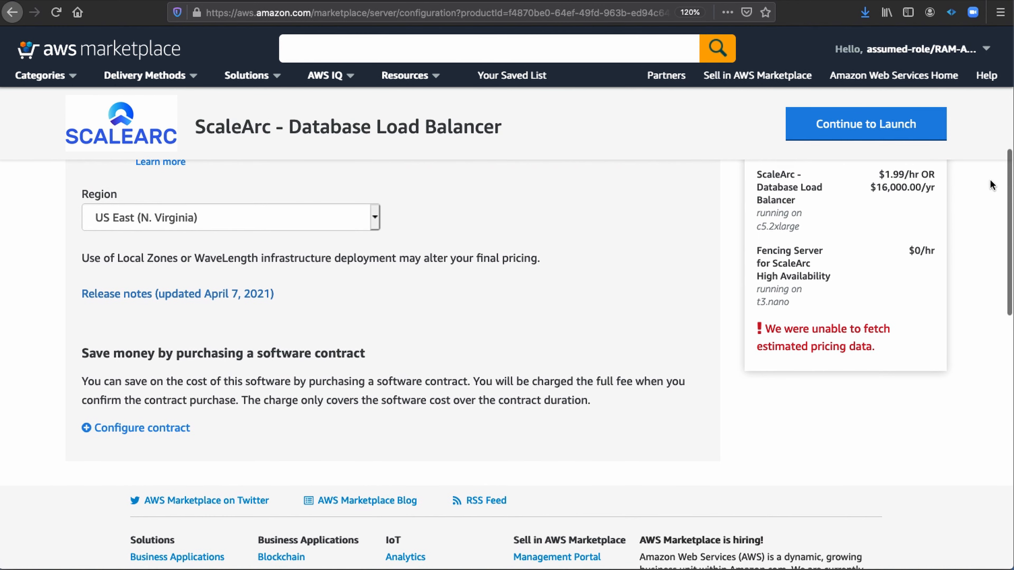
click(908, 129)
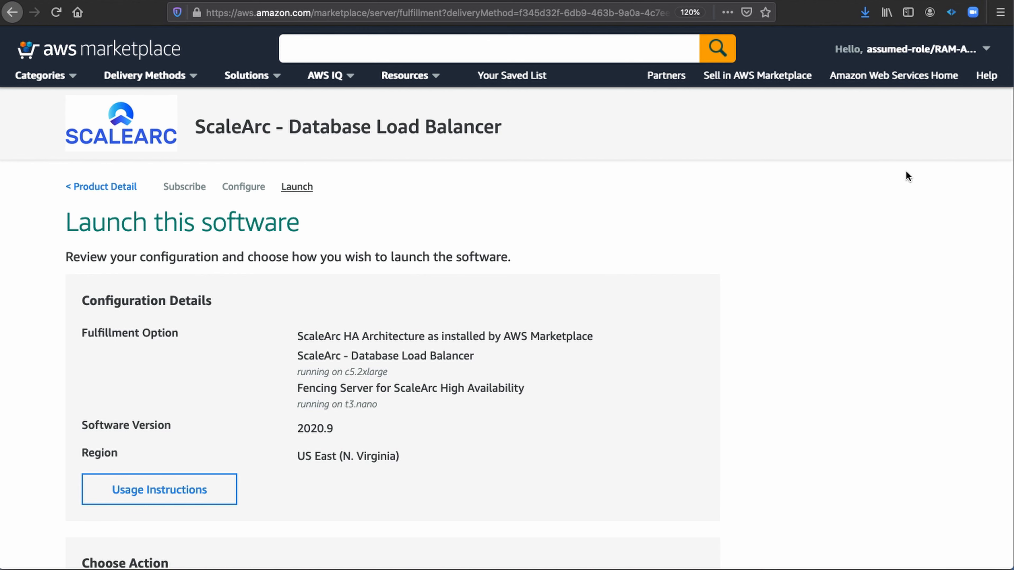
Launch the software using the Launch CloudFormation action and accept the prefilled Amazon S3 template.
scroll(907, 172, down, 3)
scroll(906, 171, down, 5)
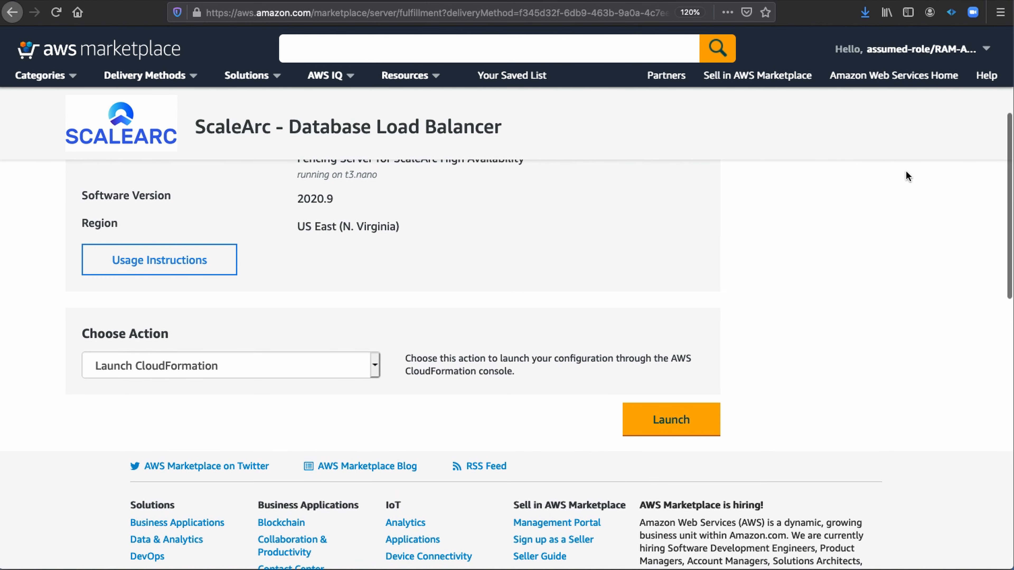
click(696, 419)
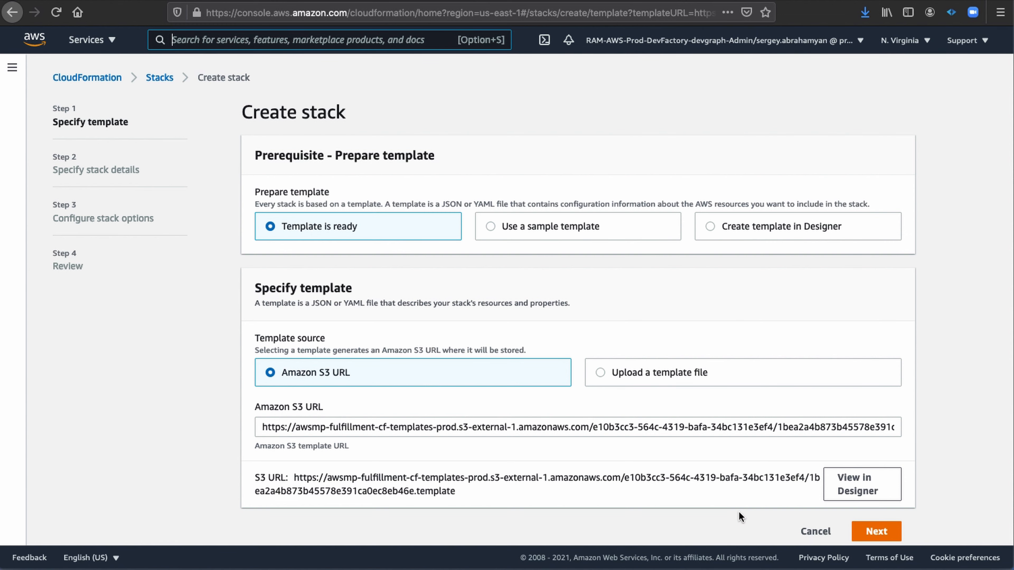
click(877, 533)
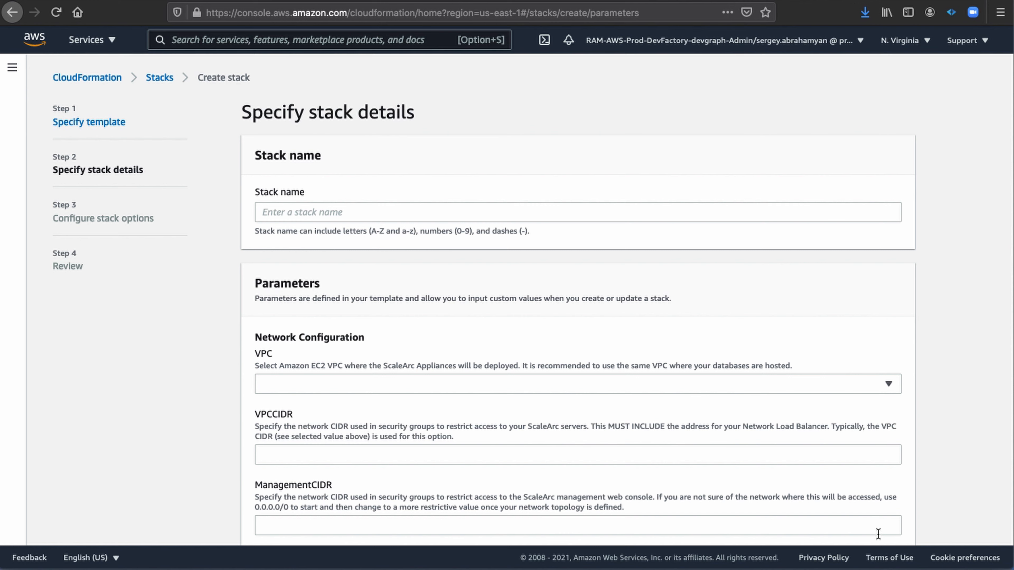
Name the stack ScaleArcStack.
click(701, 212)
text(S)
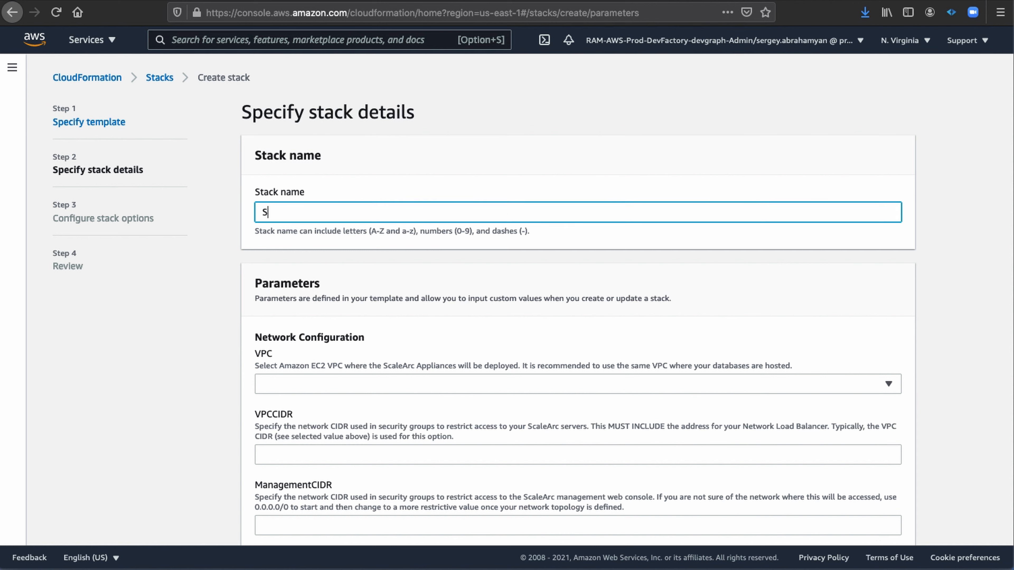
text(caleArcStack)
Select the CN-Production VPC for the network configuration and set VPCCIDR to 10.85.0.0/16.
scroll(823, 284, down, 2)
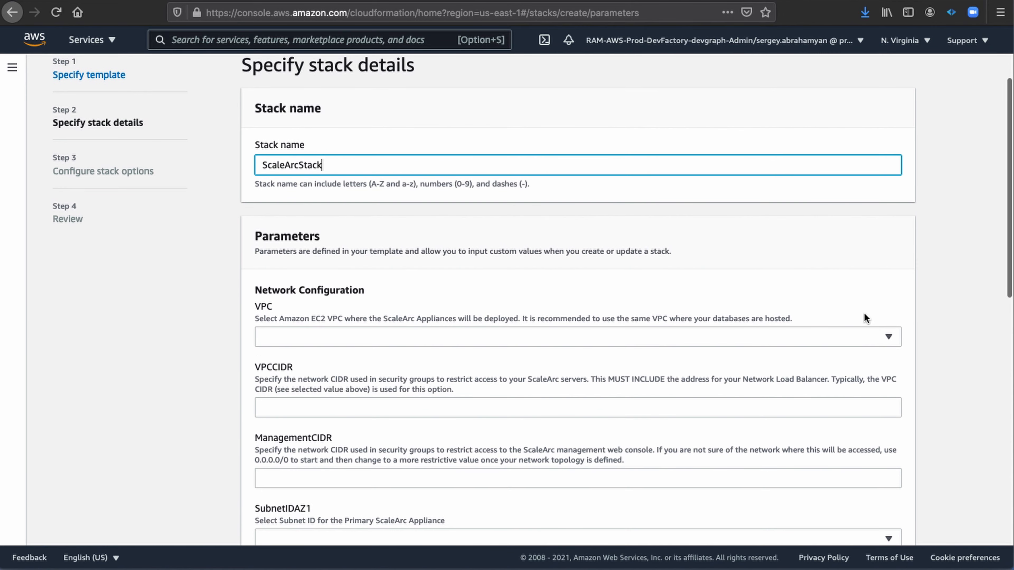
click(893, 337)
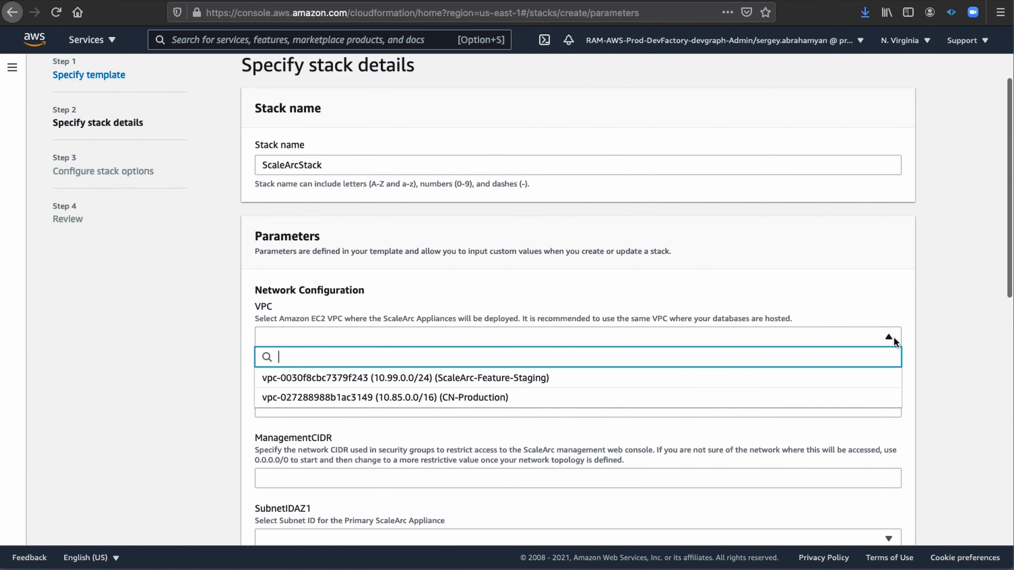
click(513, 399)
scroll(514, 401, down, 1)
click(514, 400)
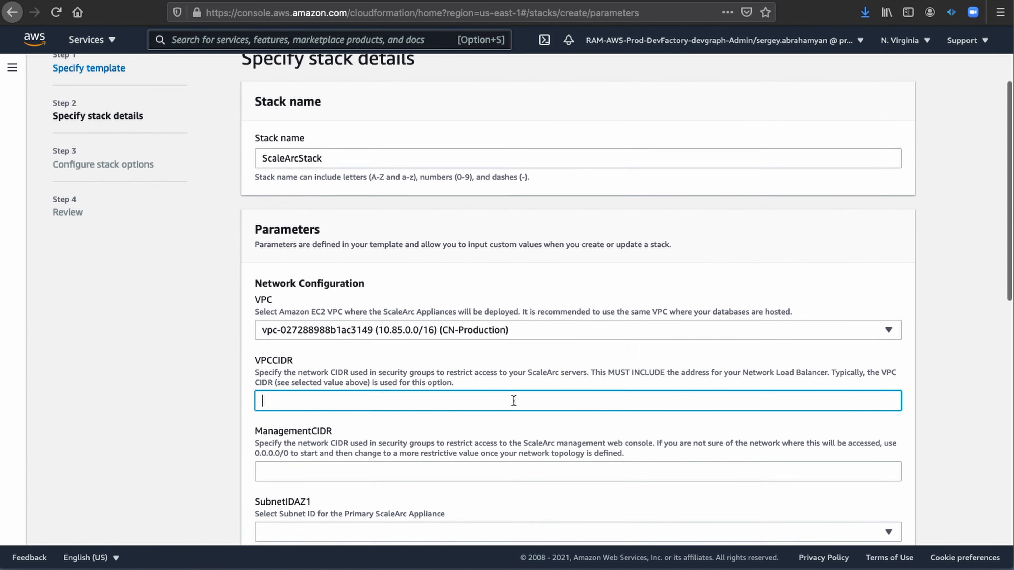
text(10)
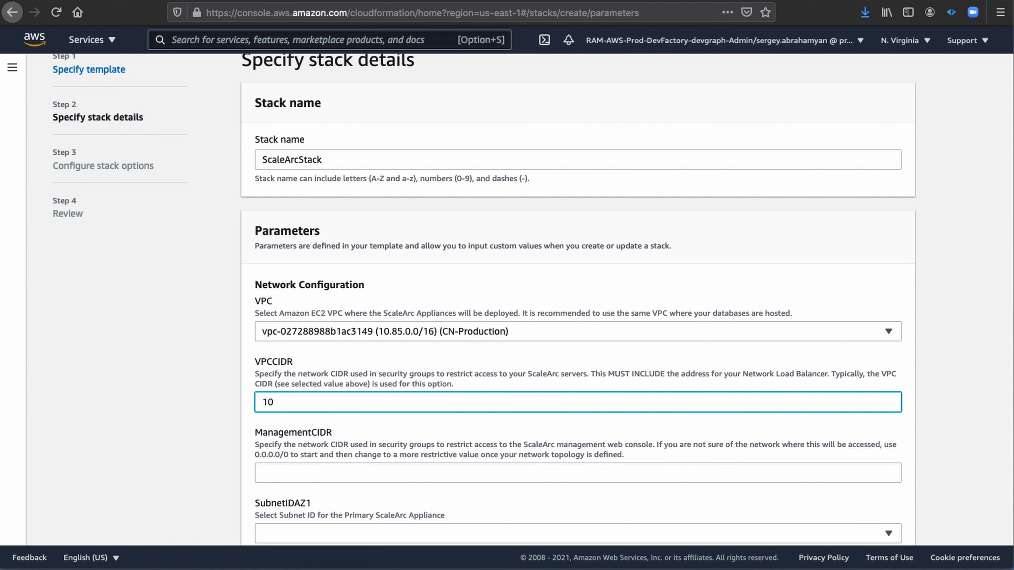
text(.85.0.0/16)
Set ManagementCIDR to 0.0.0.0/0 for access to the ScaleArc management web console.
scroll(530, 398, down, 5)
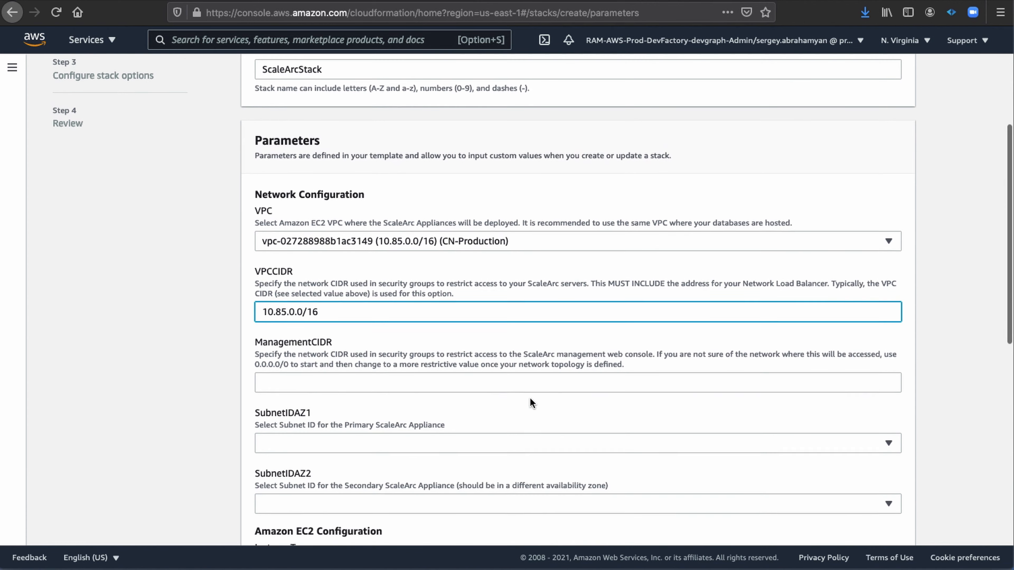
click(396, 324)
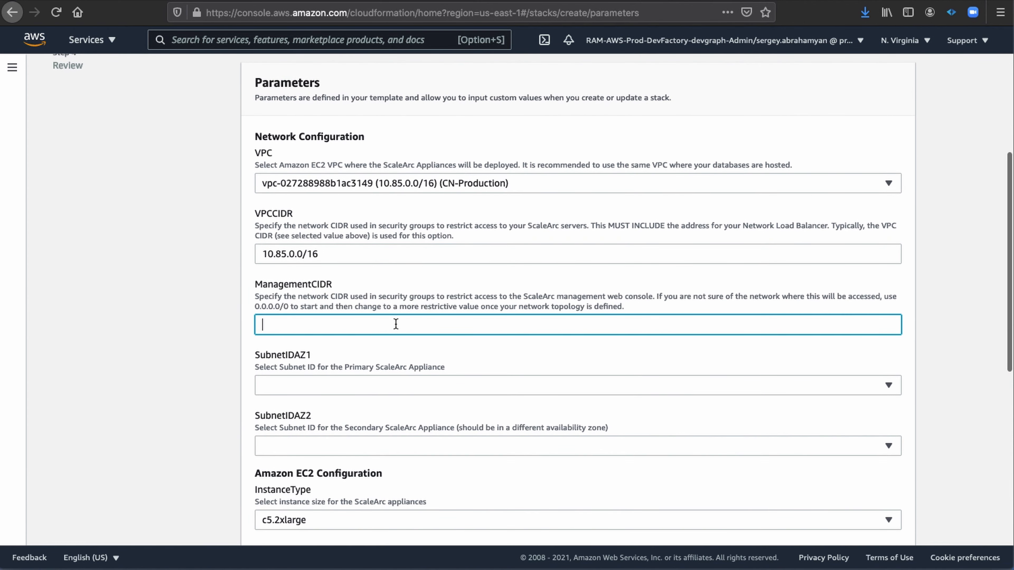
text(0.0.)
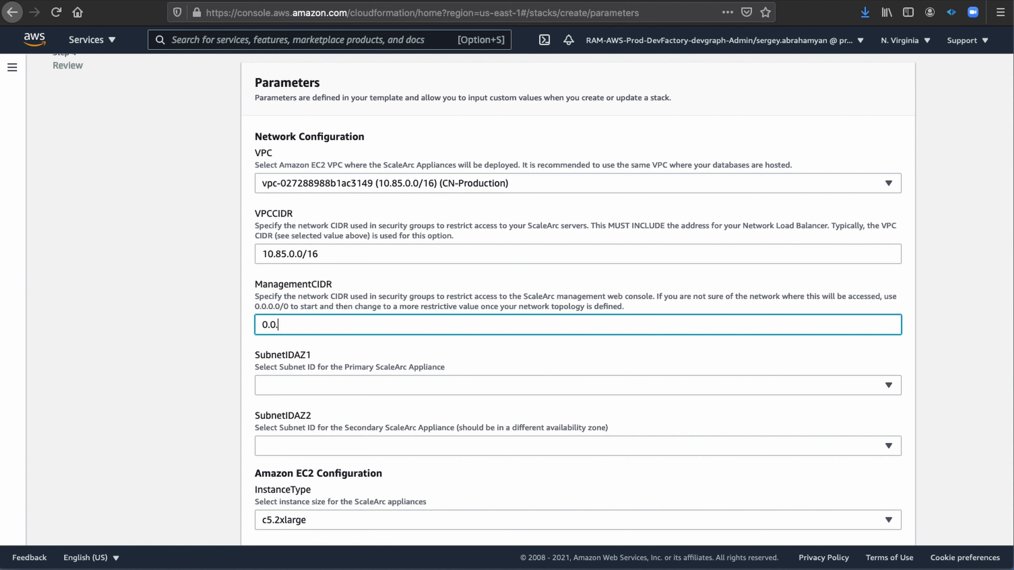
text(0.0/0)
Assign the CNA-Production-Public subnet to SubnetIDAZ1 and the CNB-Production-Public subnet to SubnetIDAZ2.
click(889, 387)
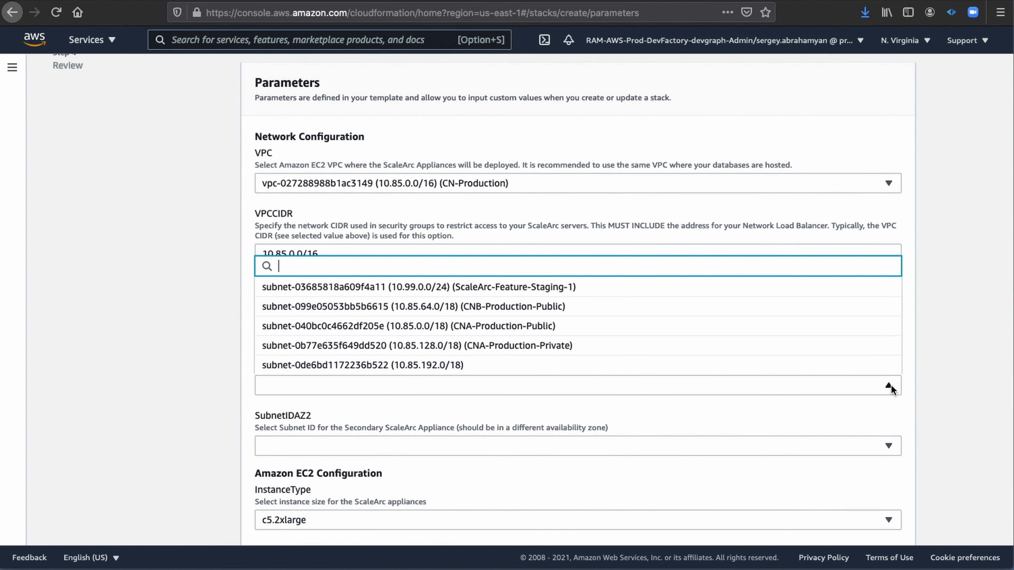
click(716, 327)
scroll(716, 327, down, 3)
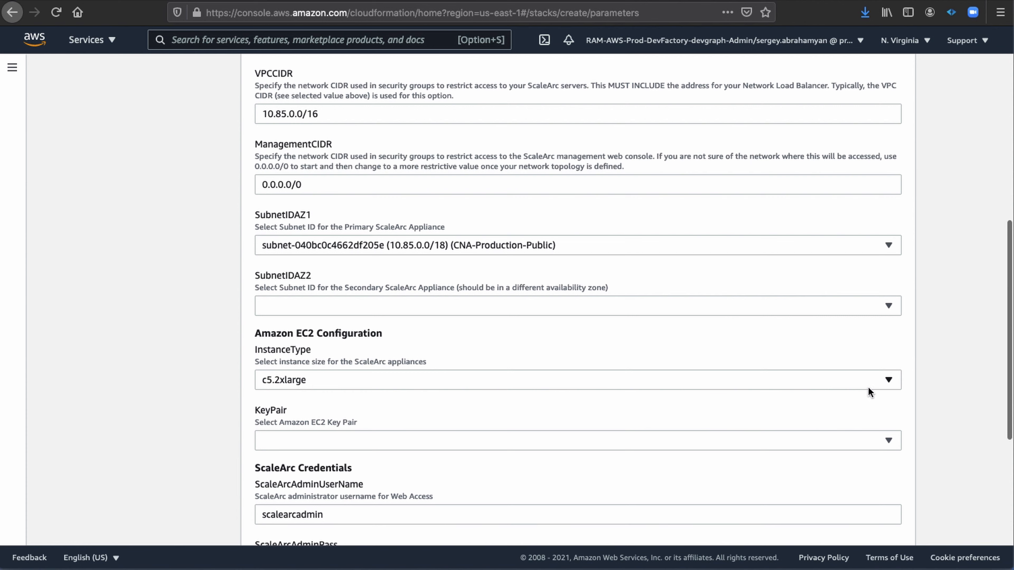
click(888, 307)
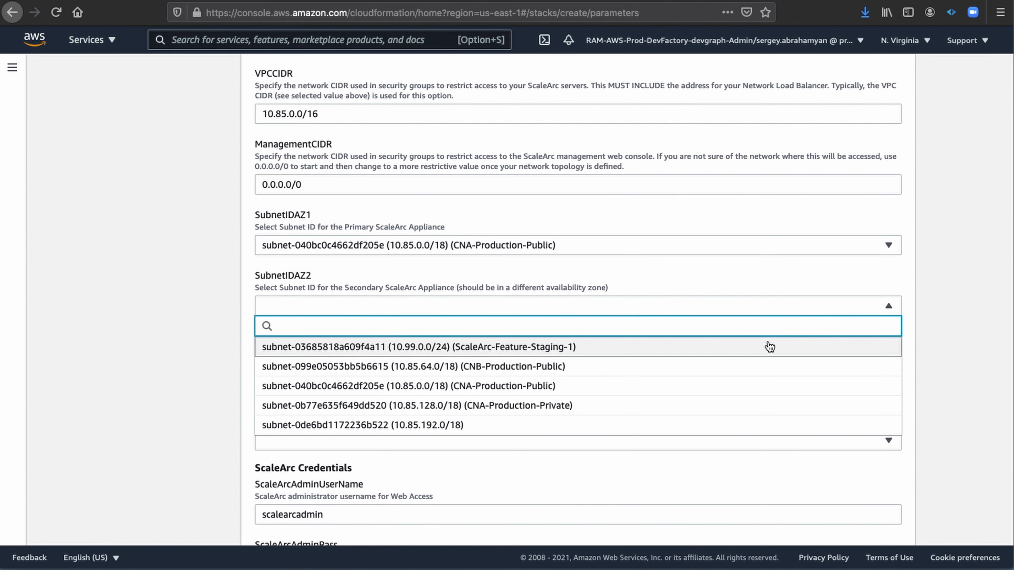
click(696, 371)
Select the personal user key pair as the Amazon EC2 KeyPair, keeping the c5.2xlarge instance type.
scroll(696, 371, down, 5)
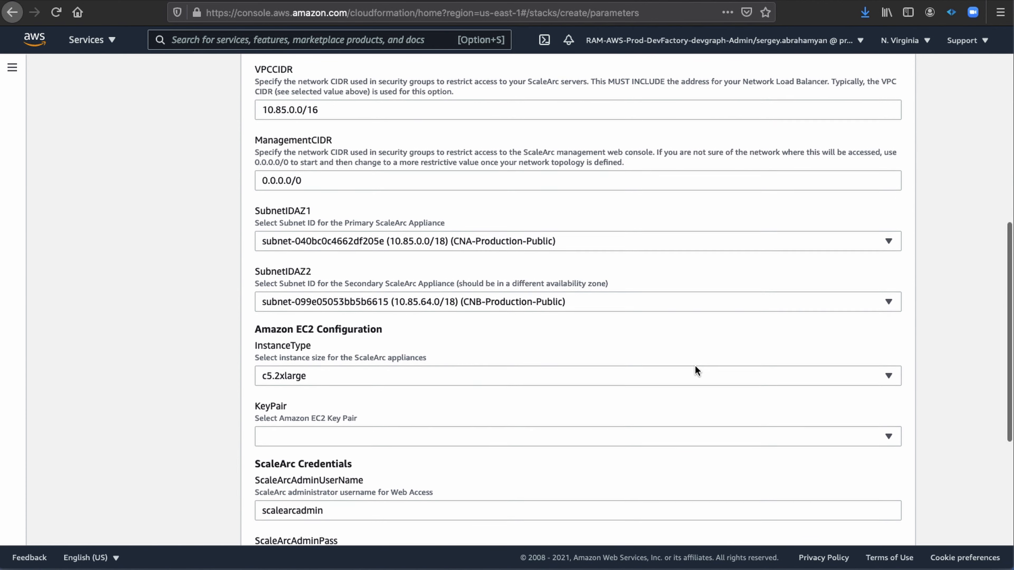
scroll(695, 366, down, 1)
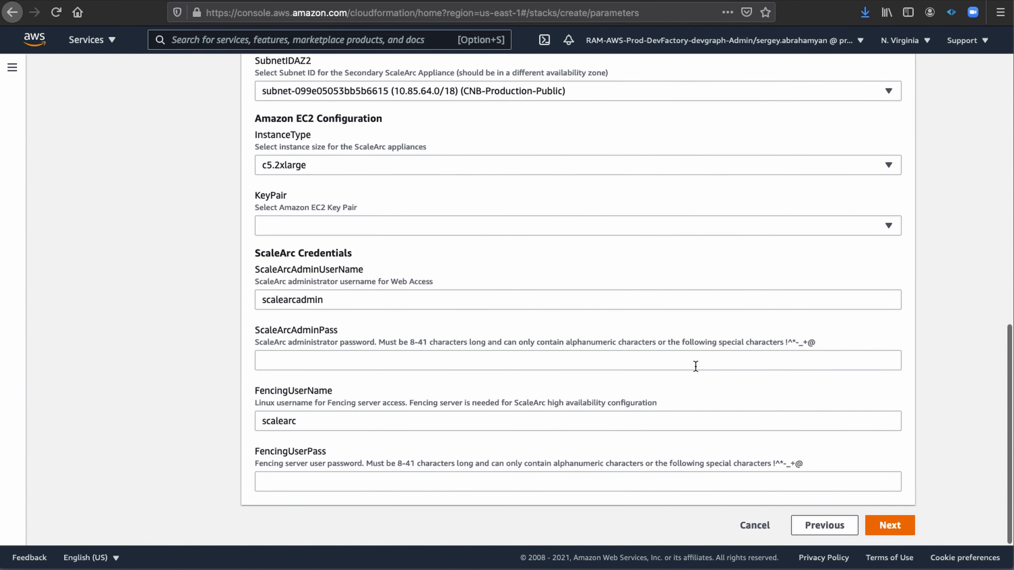
click(890, 227)
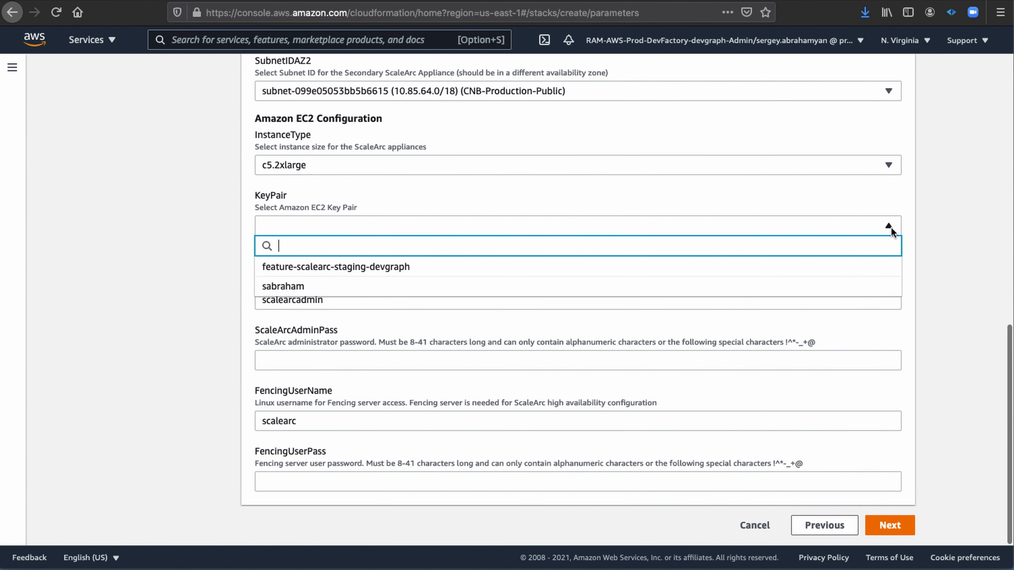
click(770, 285)
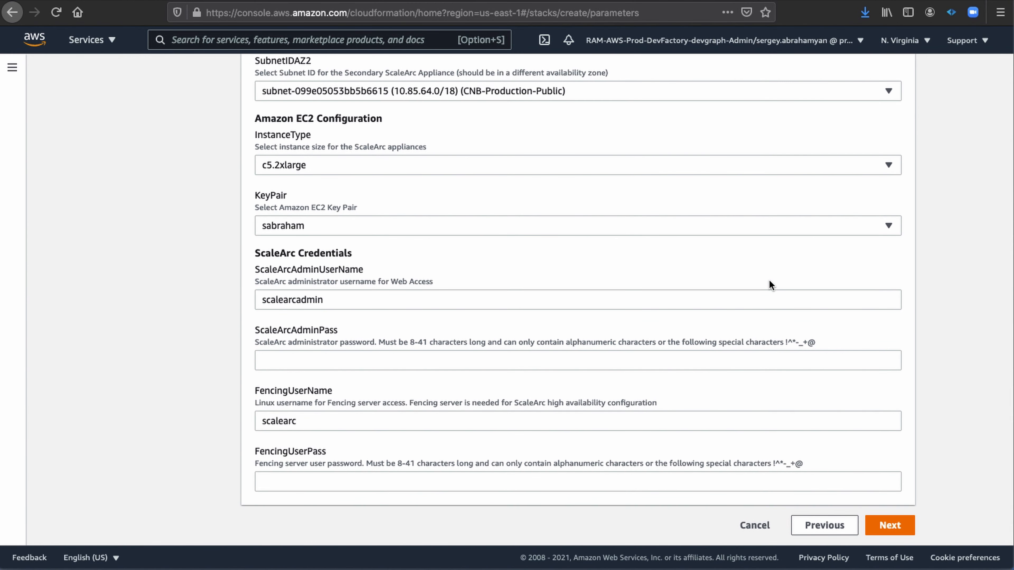
Enter the ScaleArc administrator password and the fencing server user password, and proceed to the stack options.
click(669, 361)
text(x)
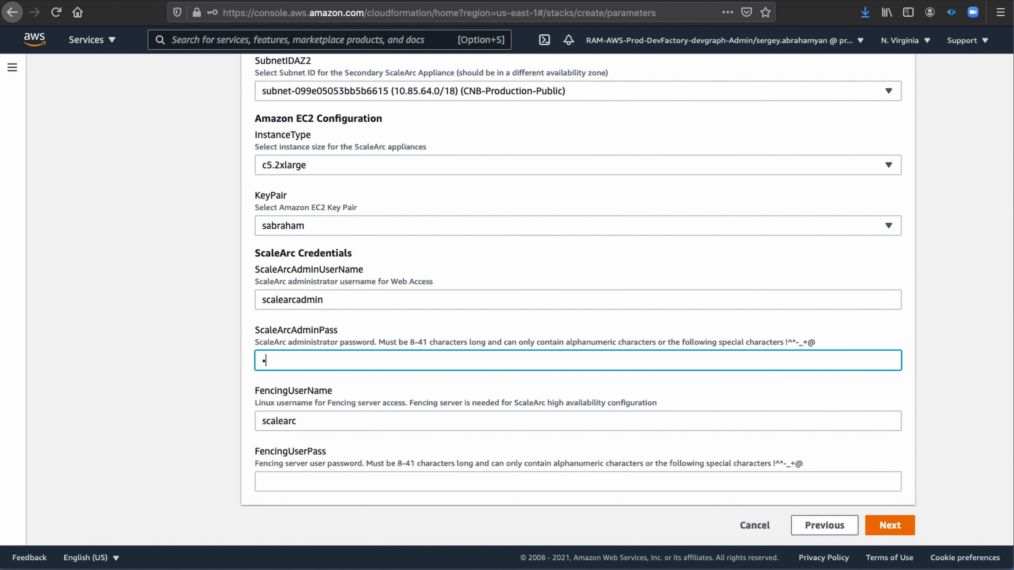
text(xxxxxxxxxx)
click(683, 481)
text(xxxxx)
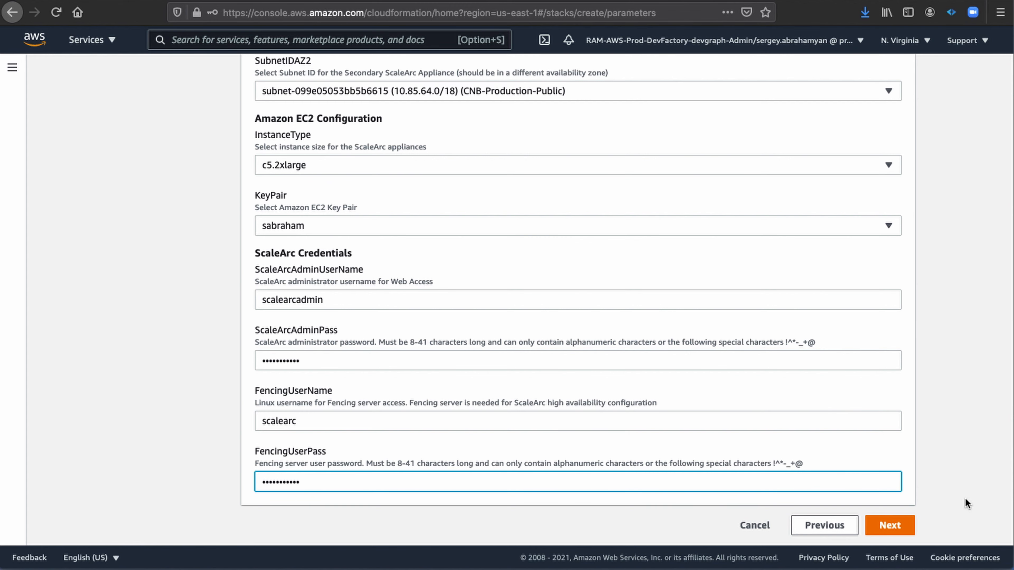
click(889, 526)
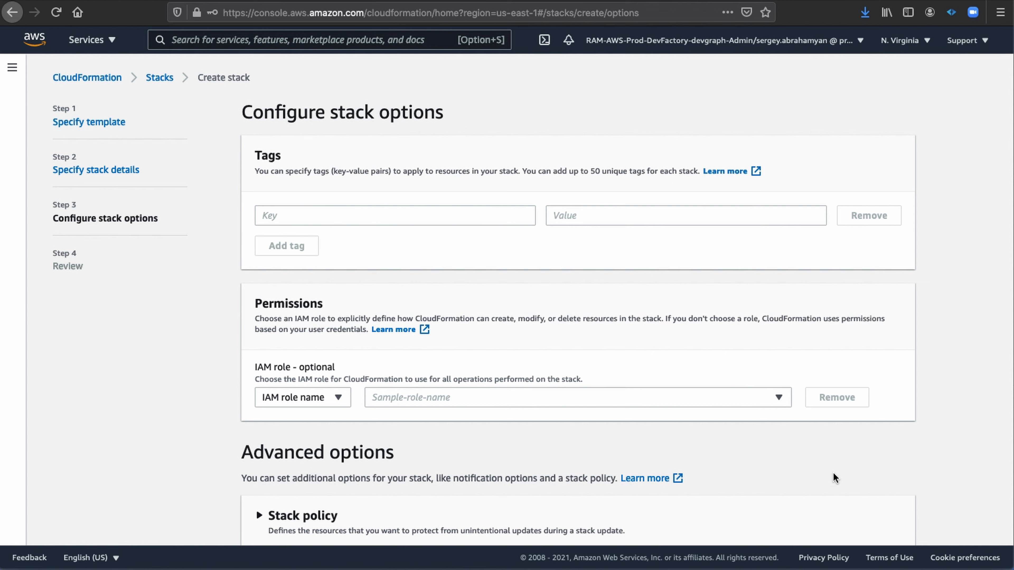
Leave the IAM role and advanced stack options at their defaults and proceed to the stack review.
click(780, 398)
click(780, 397)
scroll(953, 387, down, 5)
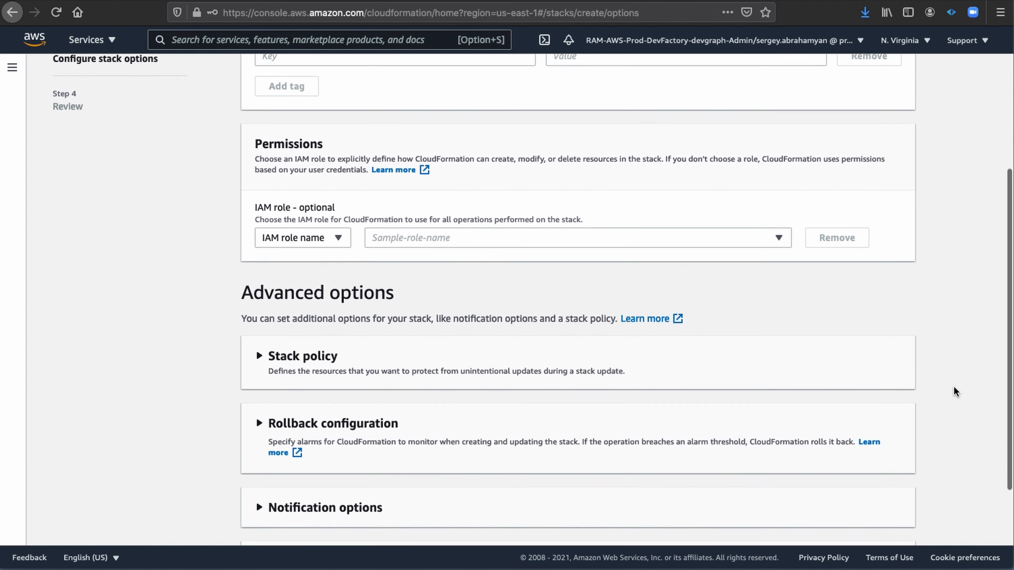
scroll(954, 387, down, 2)
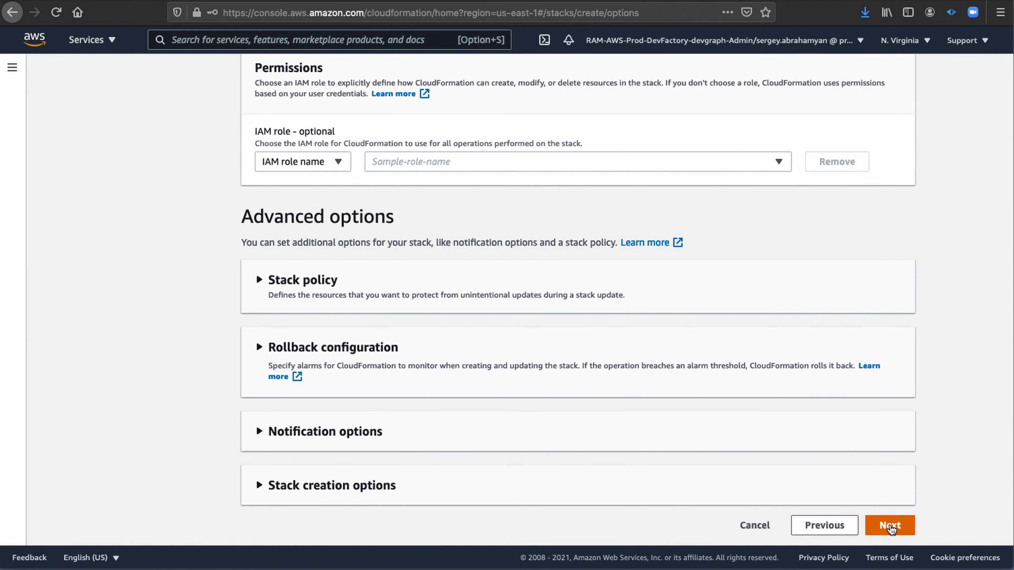
click(890, 527)
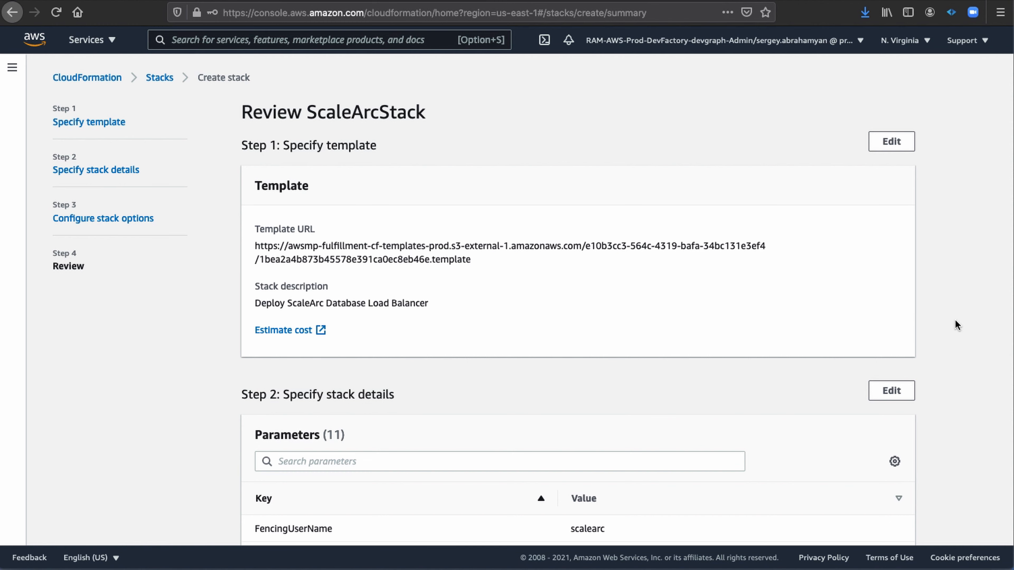
Review the template, parameters and stack options of ScaleArcStack, and create the stack.
scroll(954, 319, down, 5)
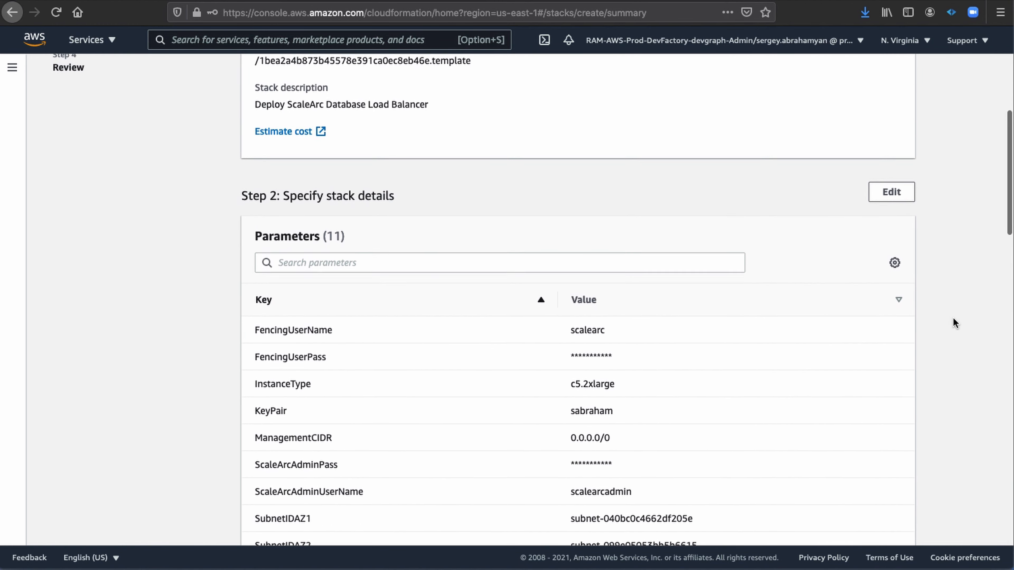
scroll(954, 323, down, 3)
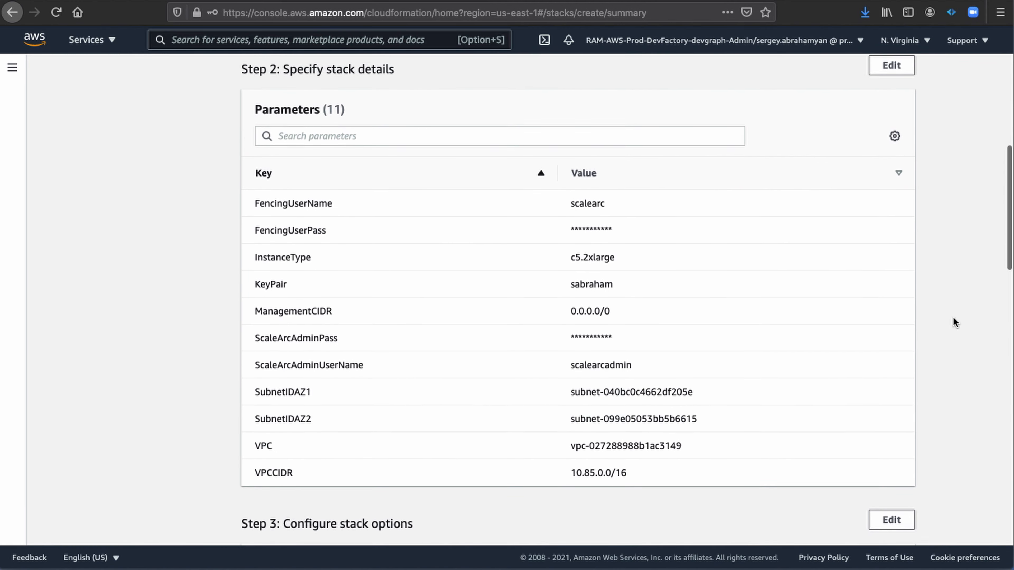
scroll(953, 323, down, 5)
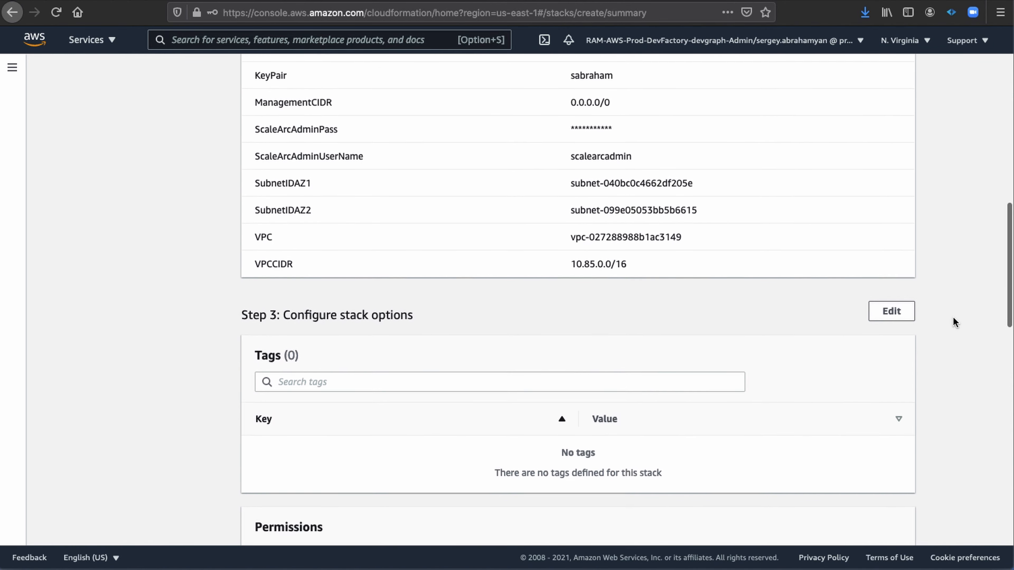
scroll(954, 322, down, 8)
scroll(953, 322, down, 9)
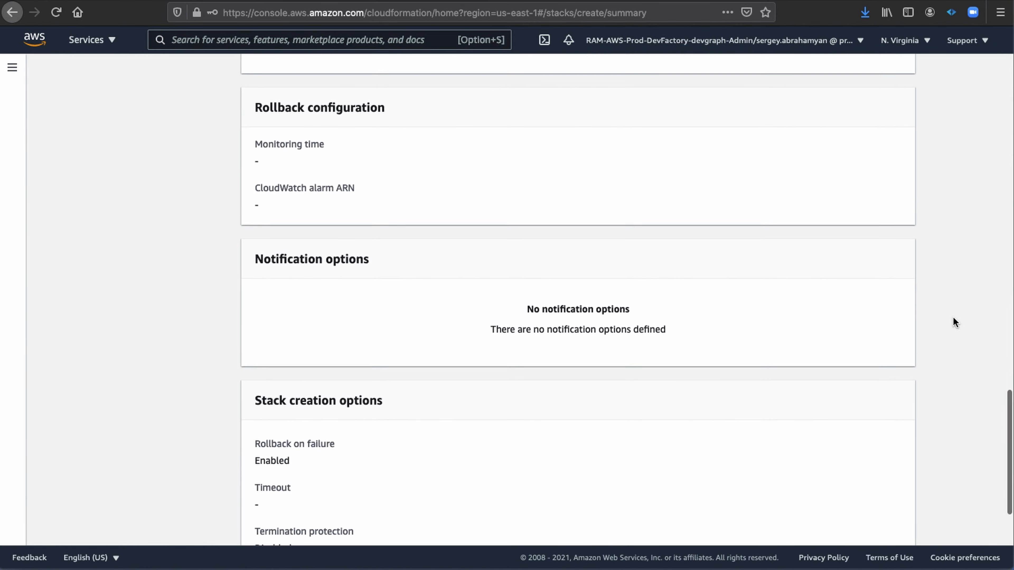
scroll(953, 322, down, 3)
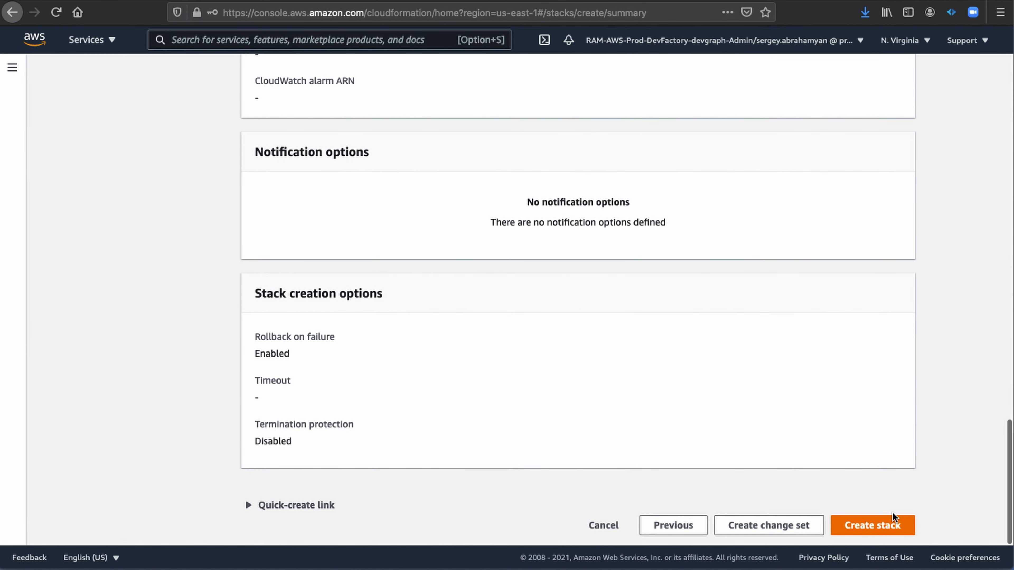
click(878, 521)
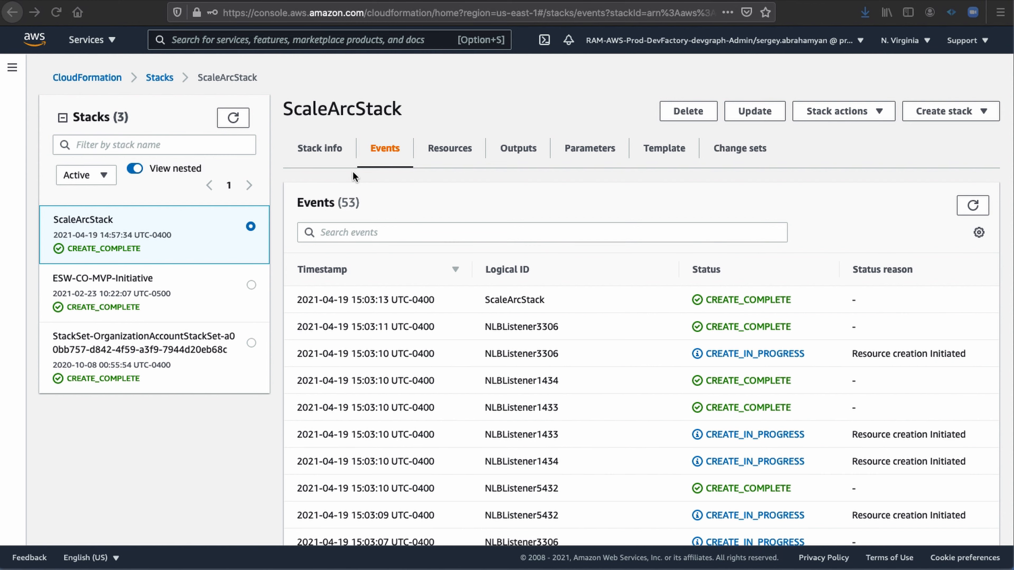
Examine the ScaleArcStack overview and its outputs, including the database connection strings and the web console username.
click(322, 150)
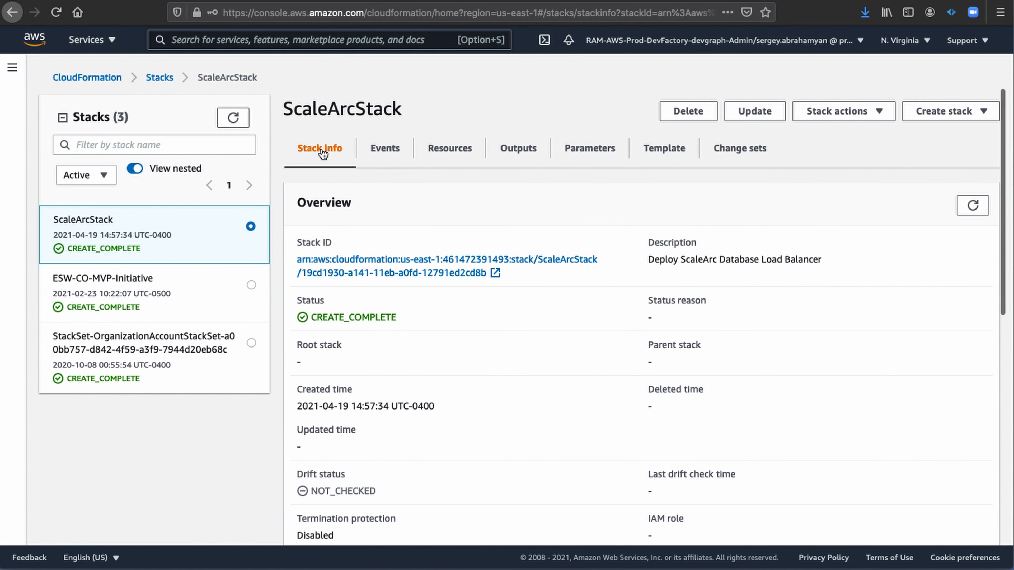
scroll(411, 306, down, 1)
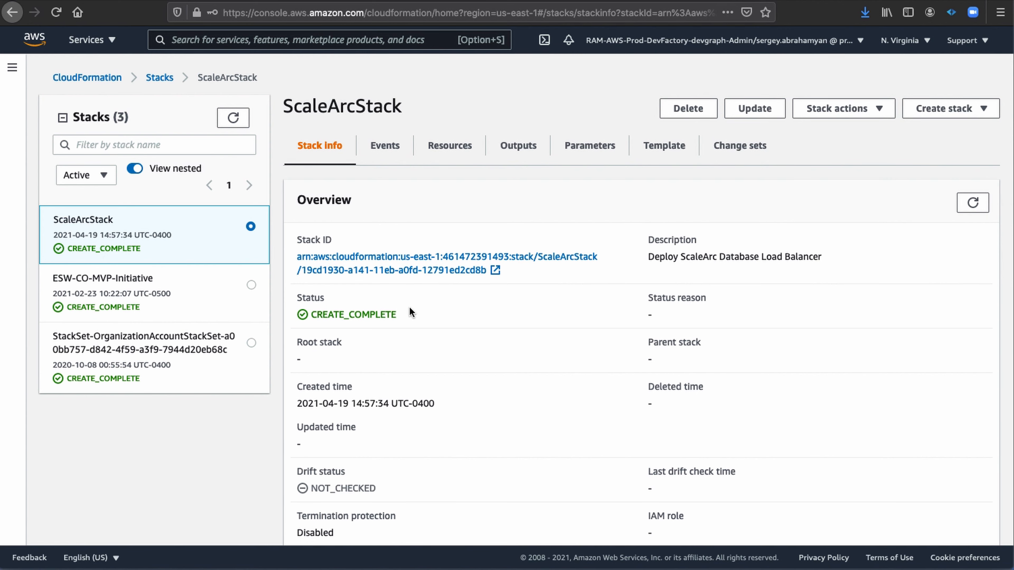
click(509, 151)
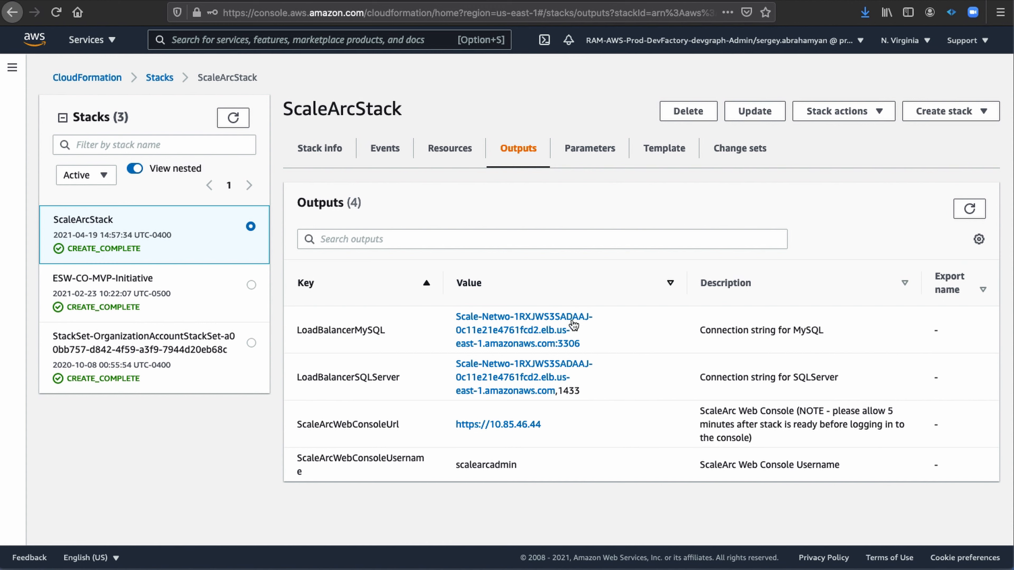
drag(519, 466, 459, 466)
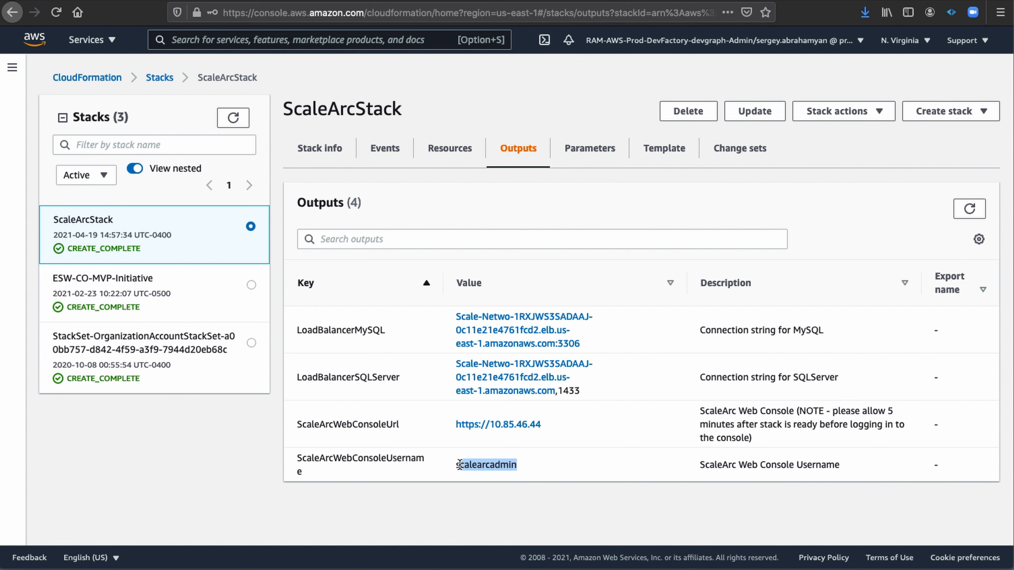
click(533, 452)
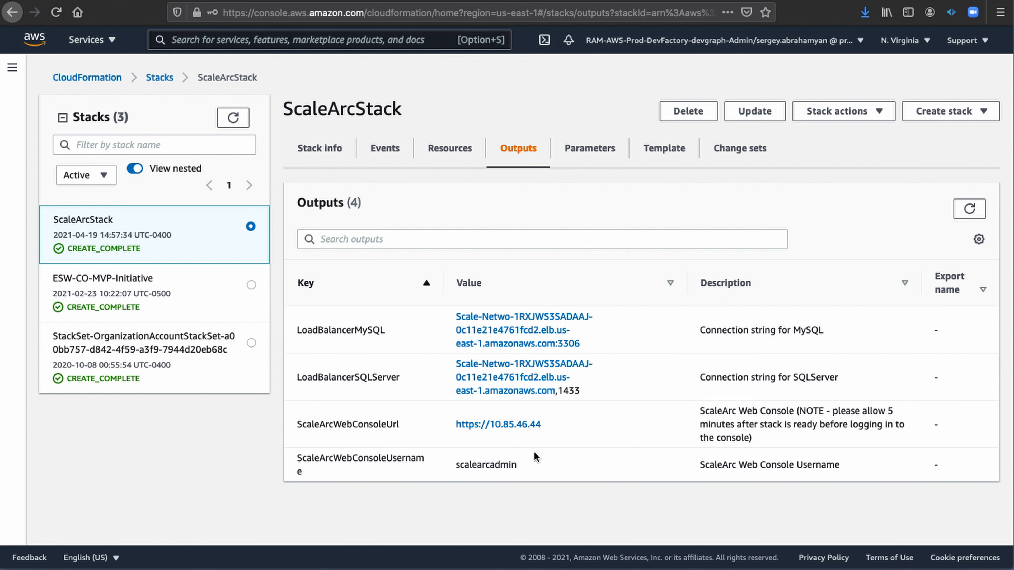
right_click(523, 430)
click(539, 427)
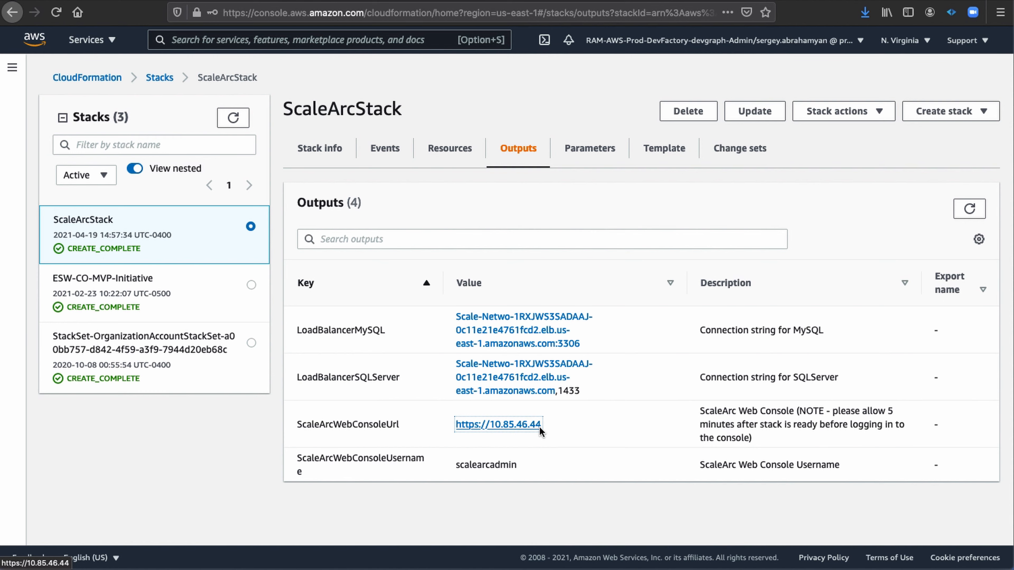
click(947, 1)
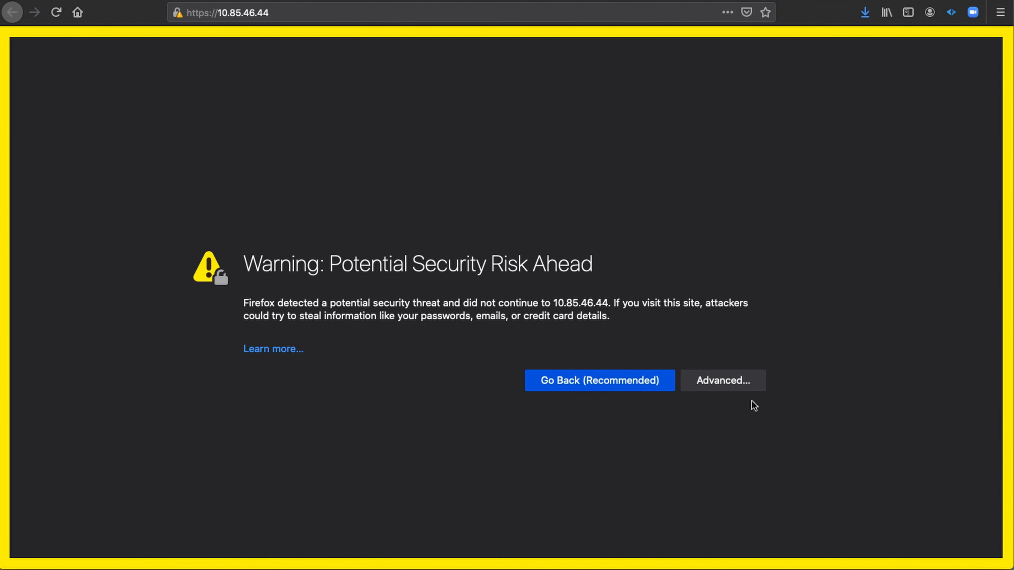
click(721, 382)
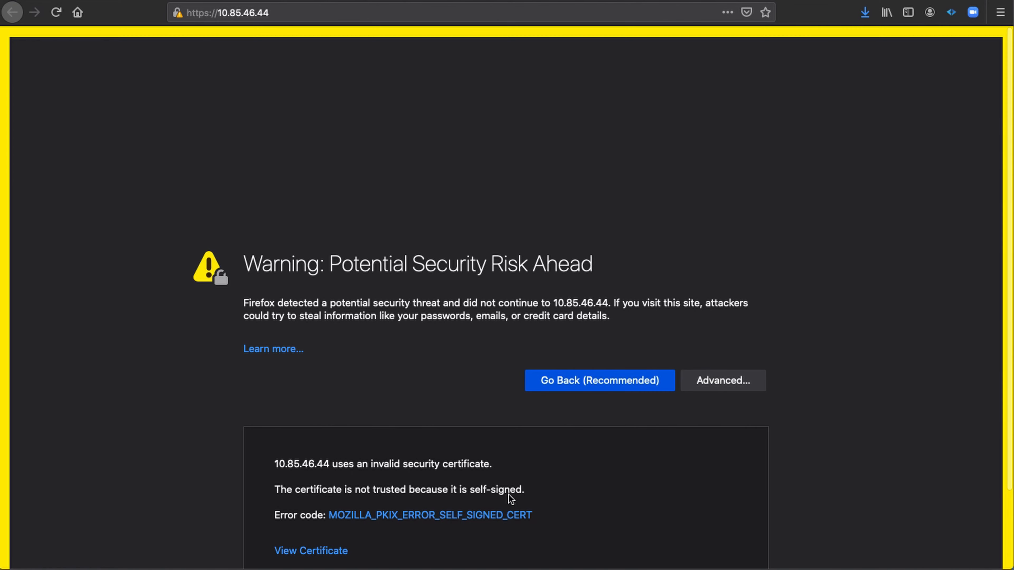
scroll(511, 501, down, 3)
click(655, 510)
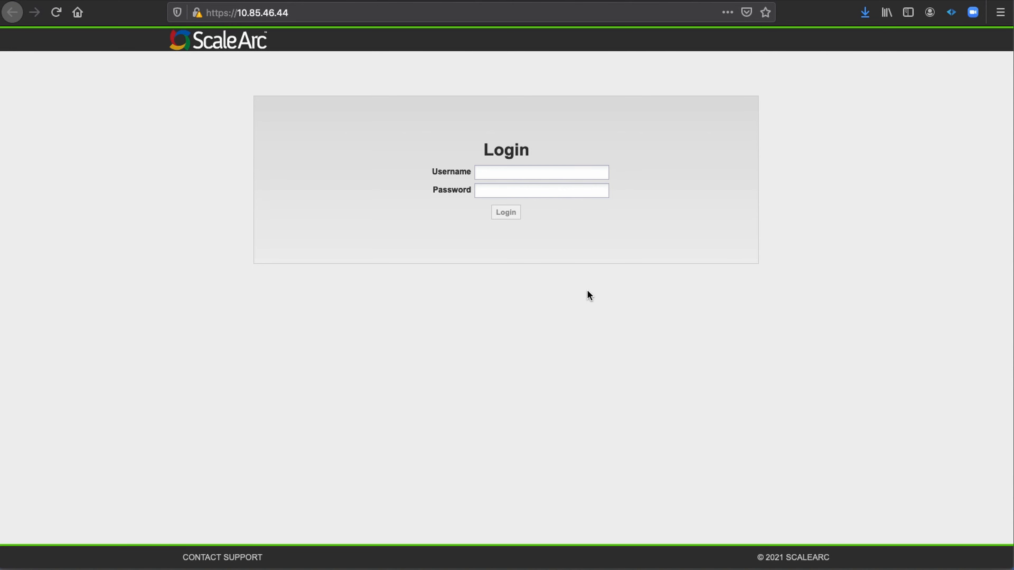
Log in to the ScaleArc web console with the username scalearcadmin and the administrator password.
click(497, 171)
text(scalearcadmin)
click(510, 196)
text(•••••••)
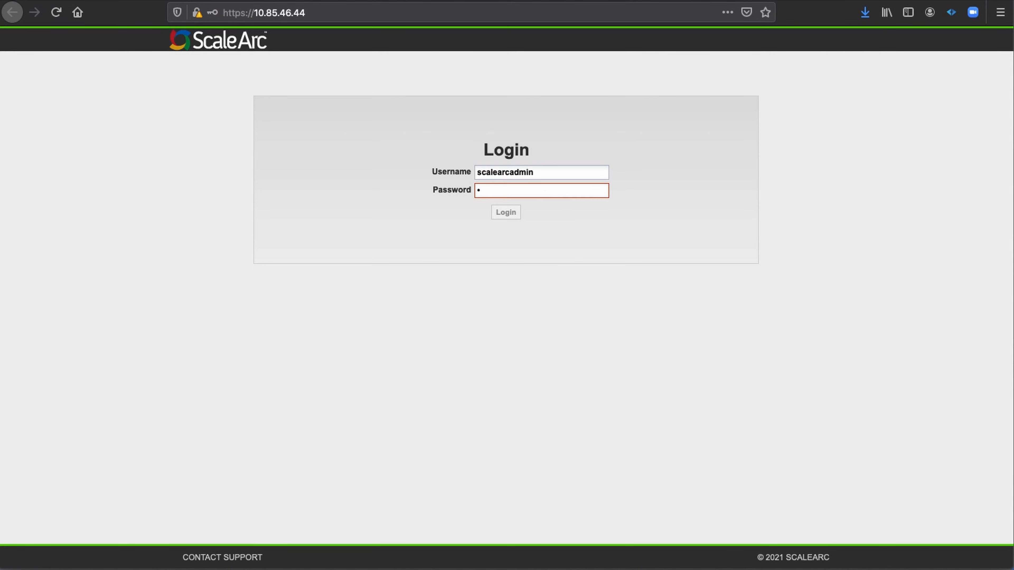
text(•)
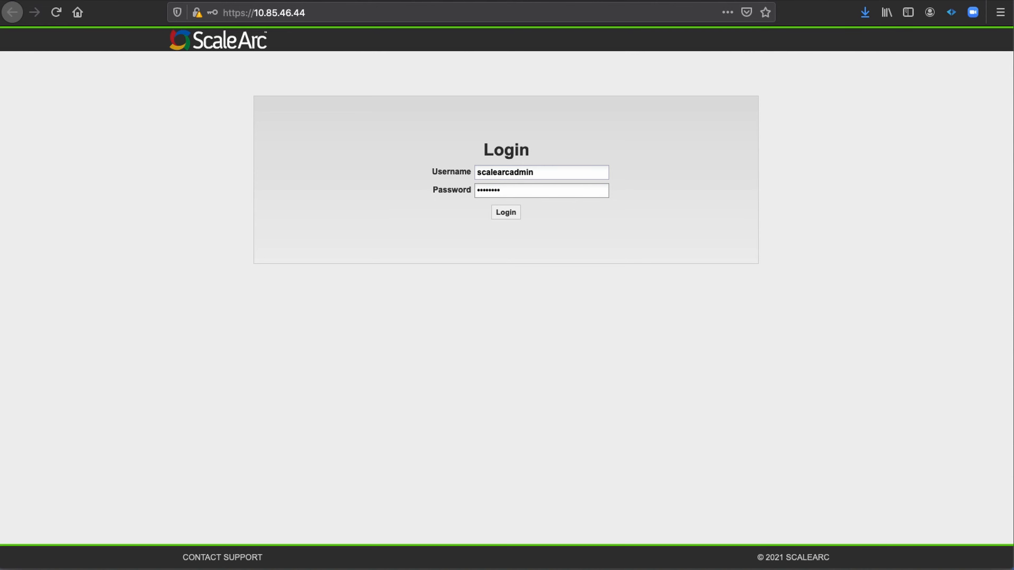
click(511, 212)
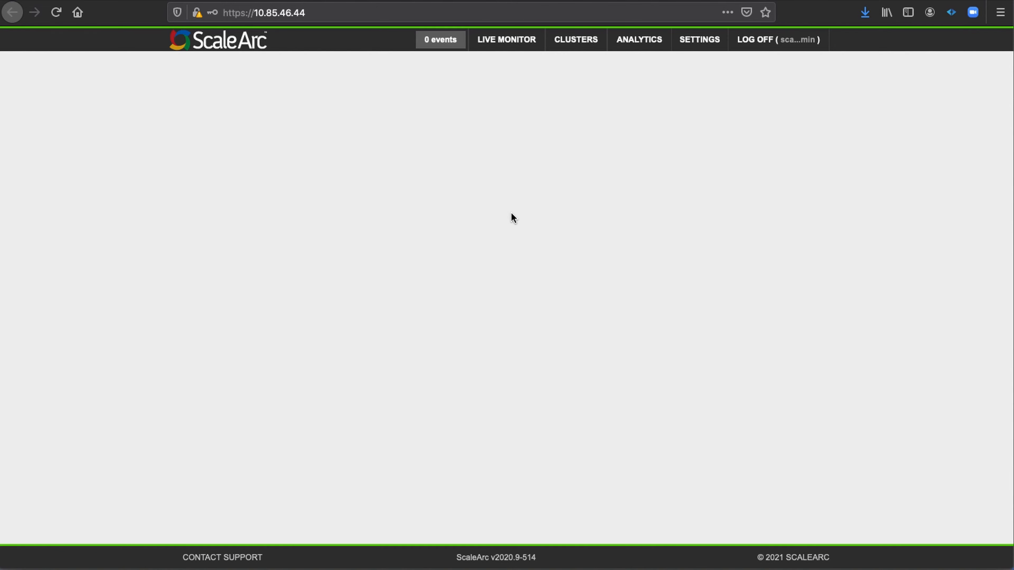